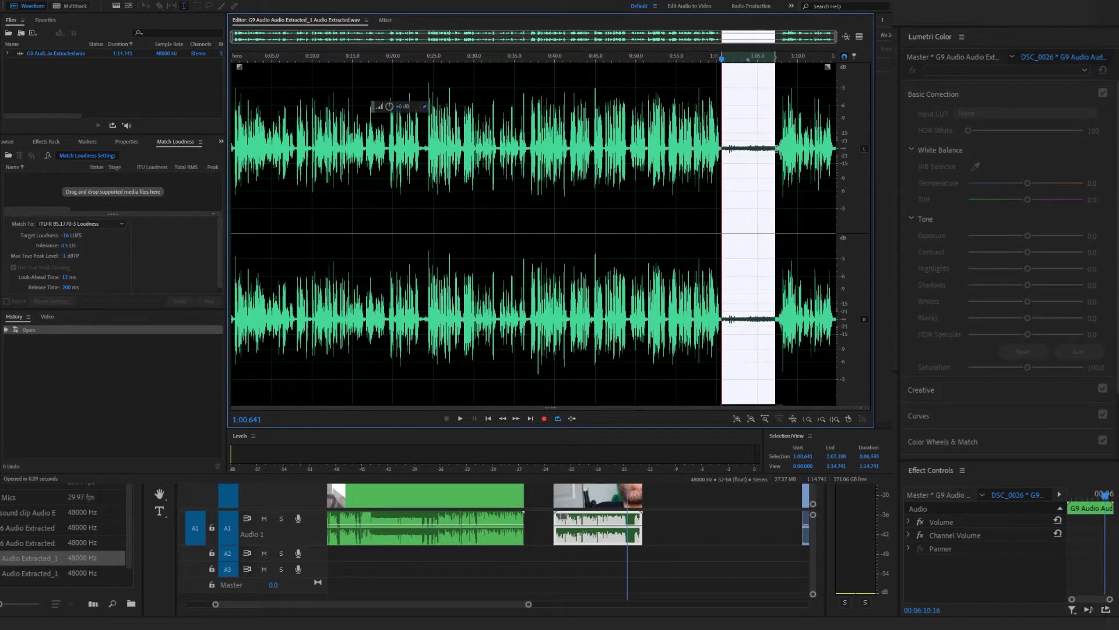
- Clear the selection and play the unprocessed recording from about 0:22 to listen to its background noise
click(764, 159)
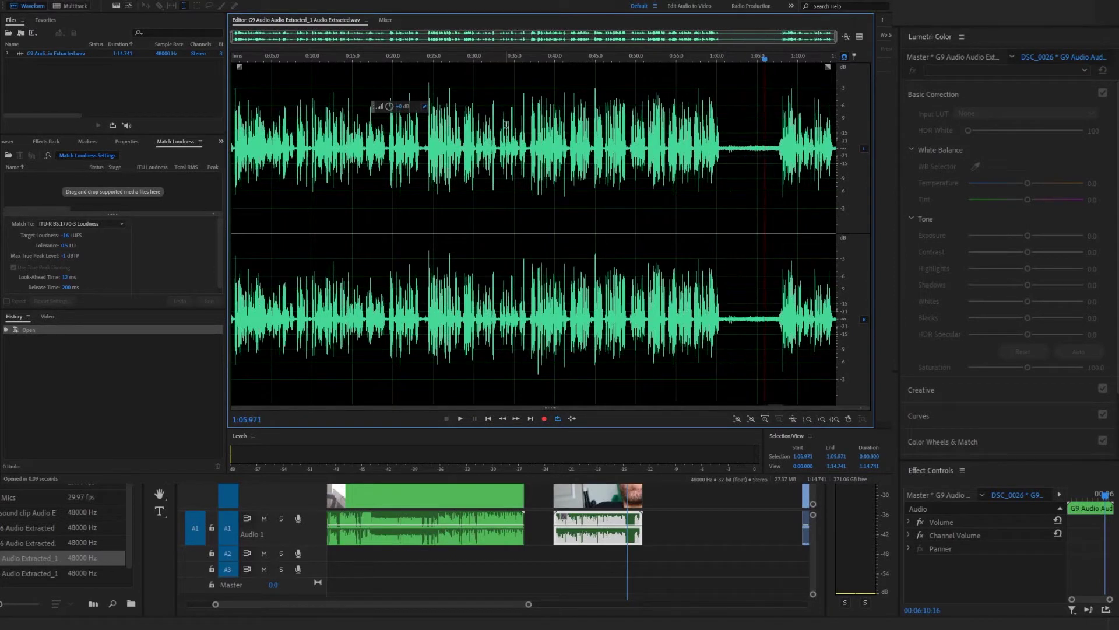
click(412, 60)
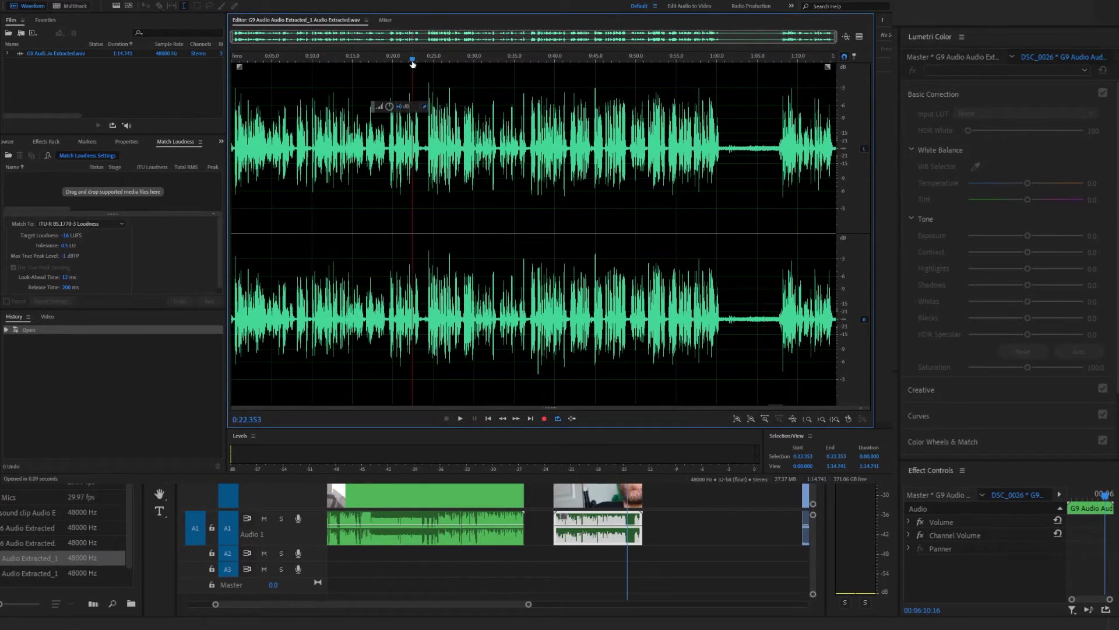
key(space)
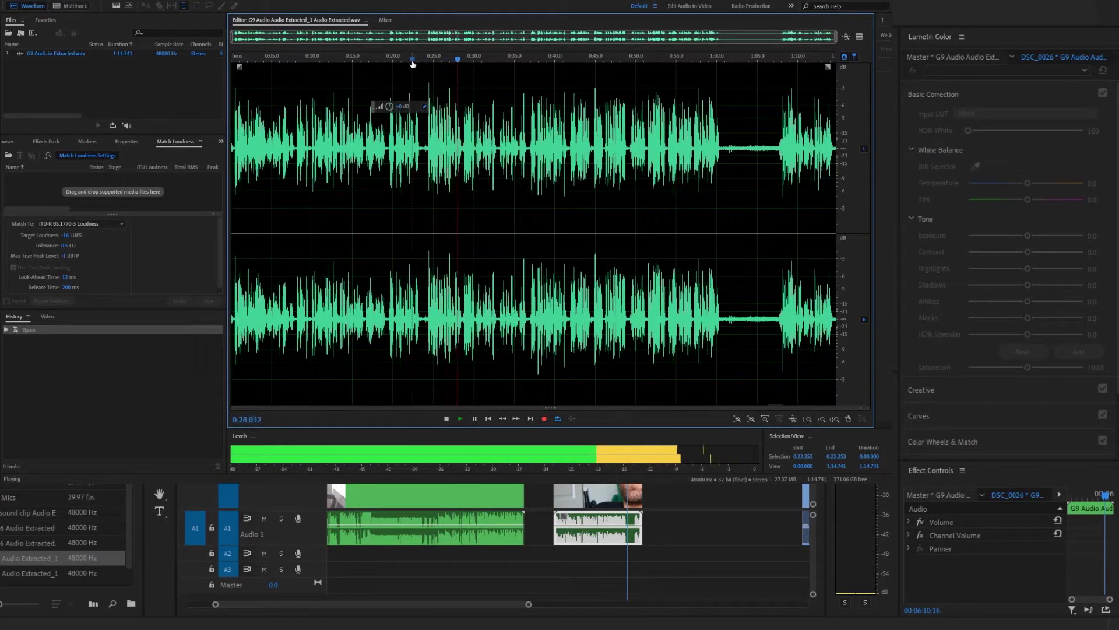
key(space)
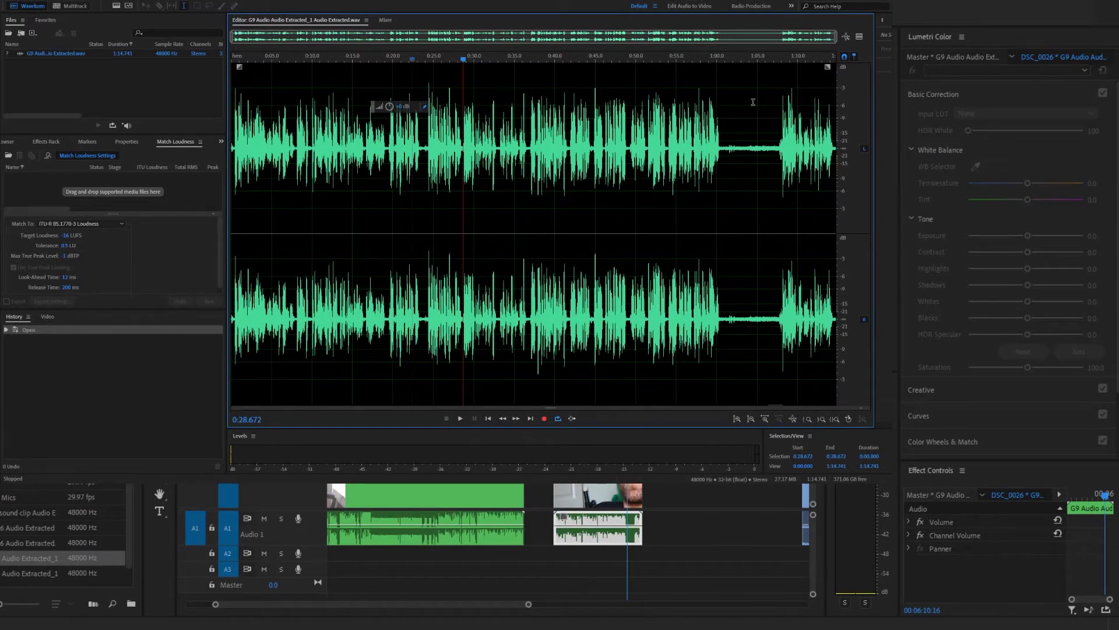
- Select the quiet gap between about 1:00.5 and 1:07.6 and capture it as the noise print
drag(721, 146, 779, 153)
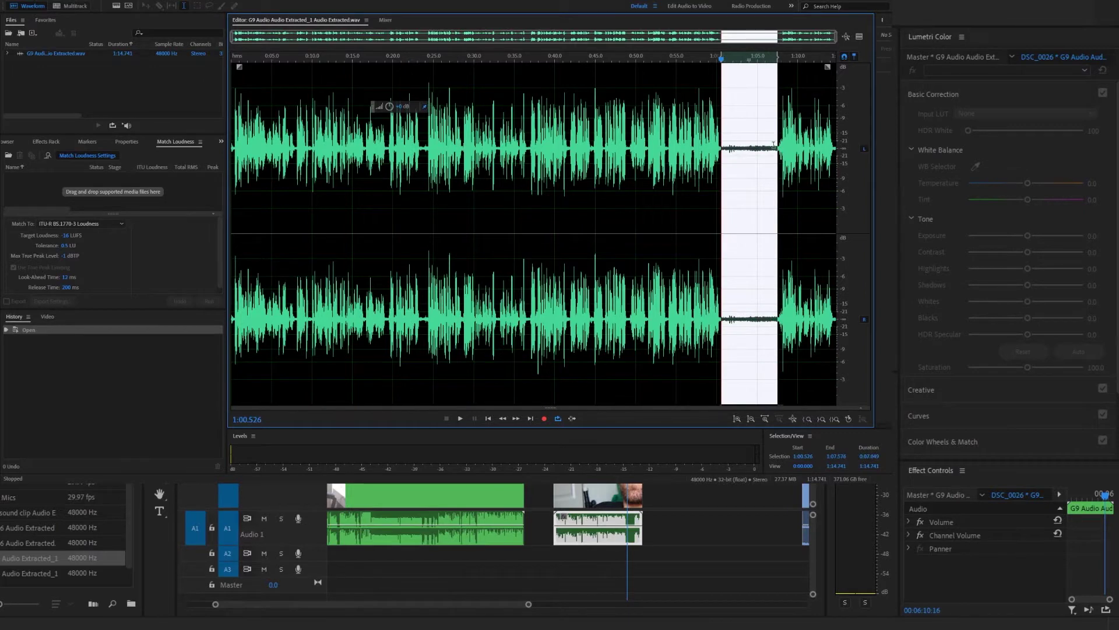
key(shift+p)
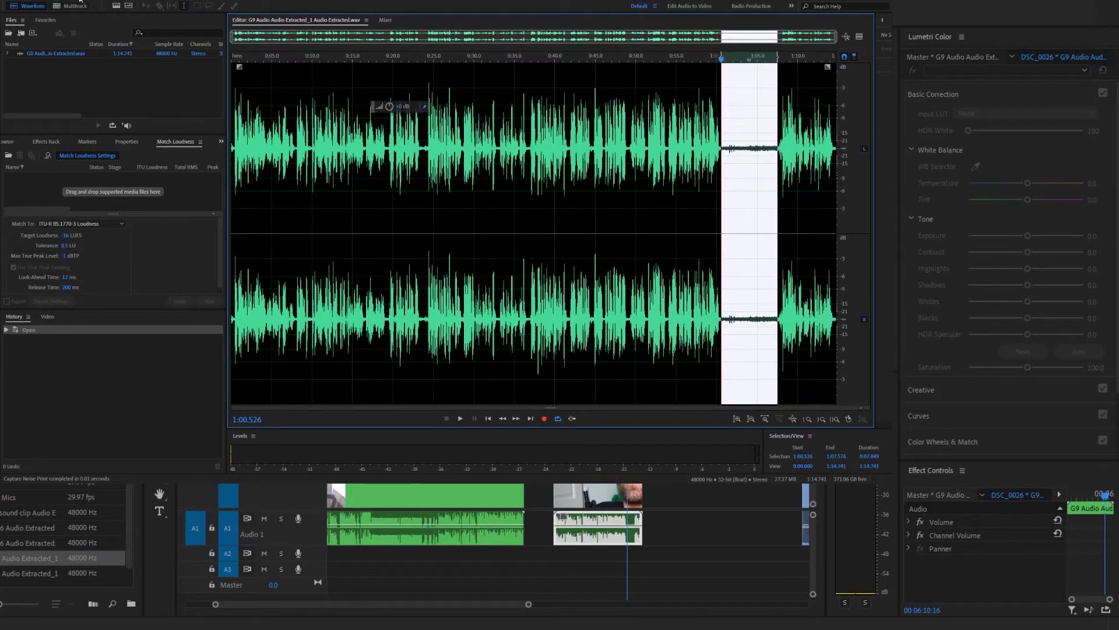
click(89, 0)
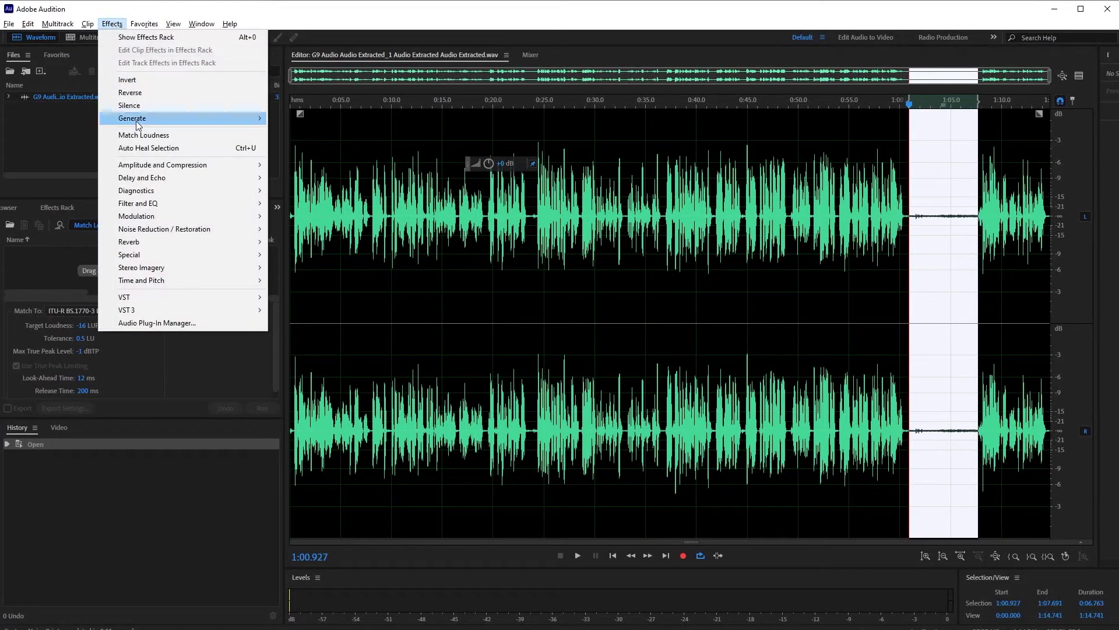
mouse_move(205, 232)
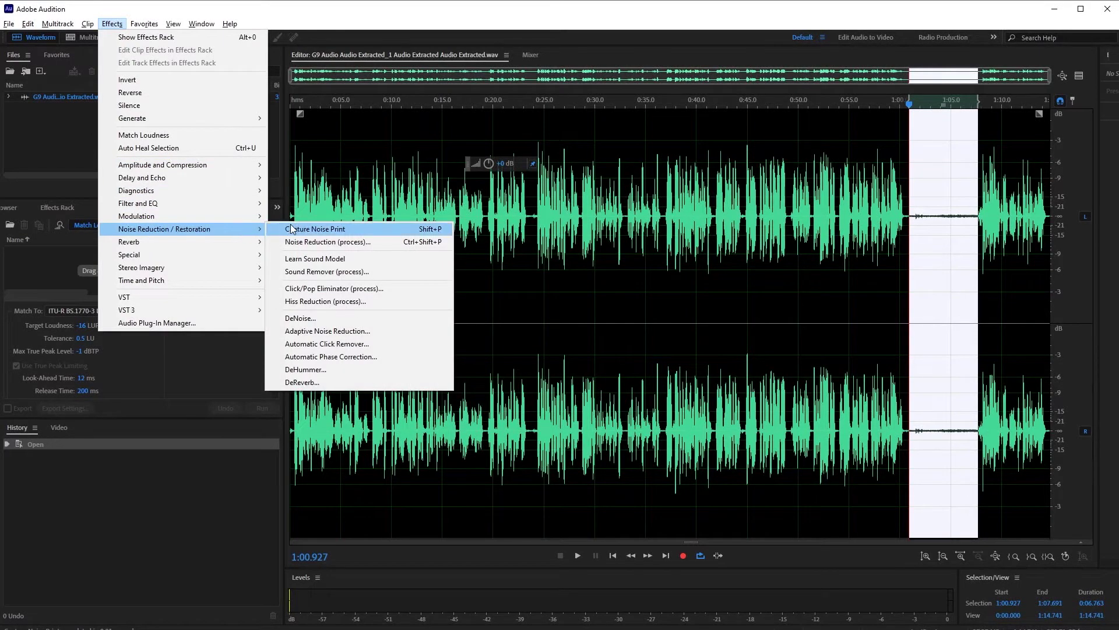
click(341, 232)
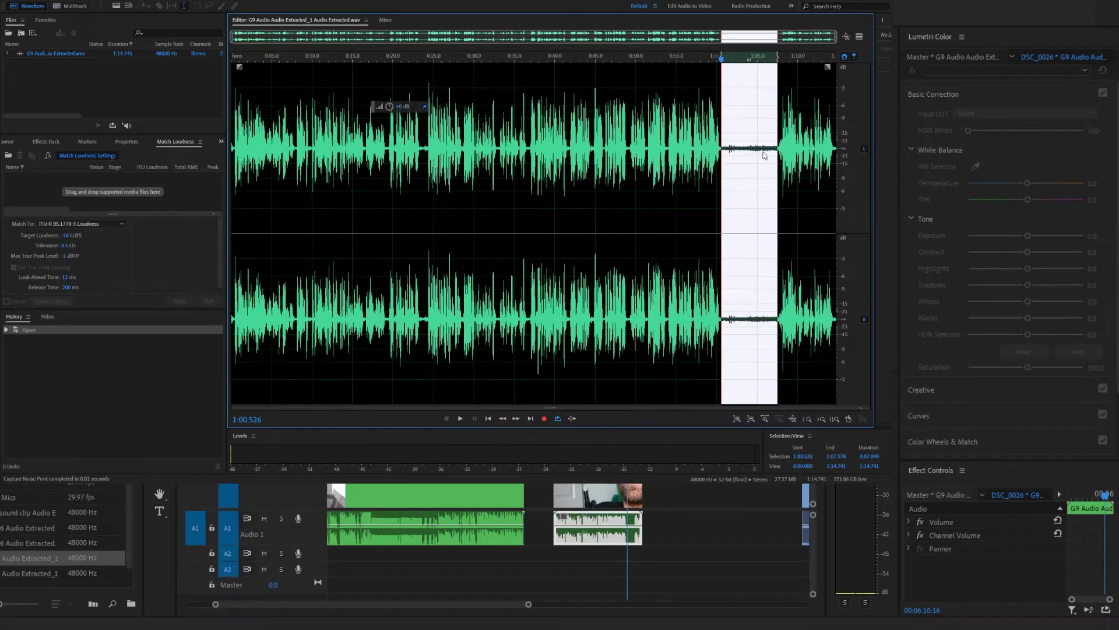
- Apply Noise Reduction to the entire file using the captured noise print, at 50% noise reduction and 6 dB reduction
click(743, 149)
key(ctrl+a)
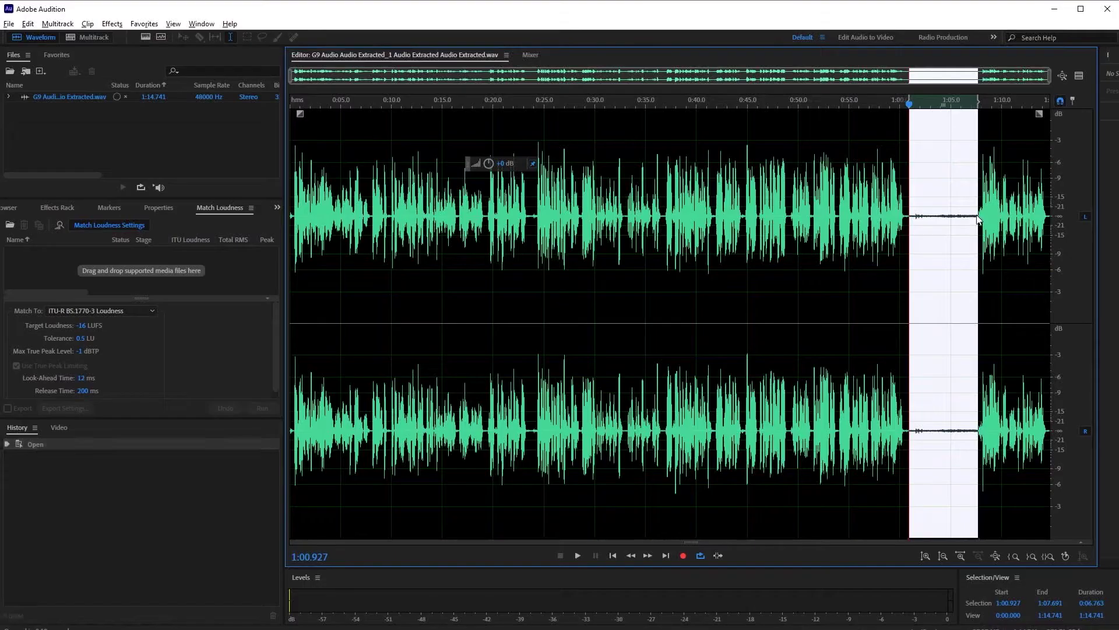
key(ctrl+shift+p)
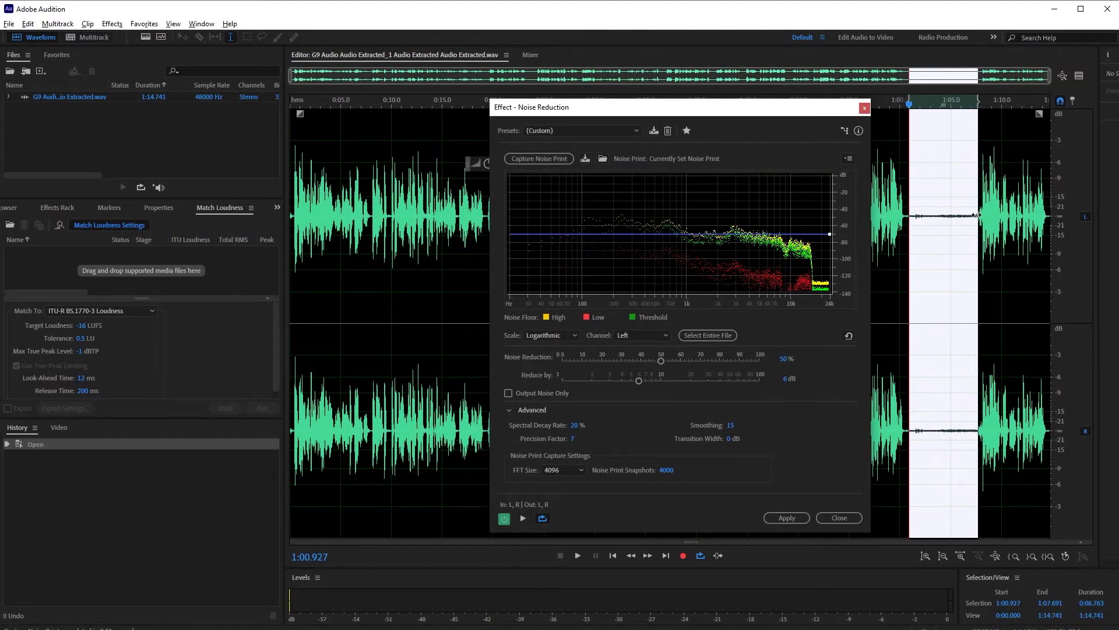
click(865, 108)
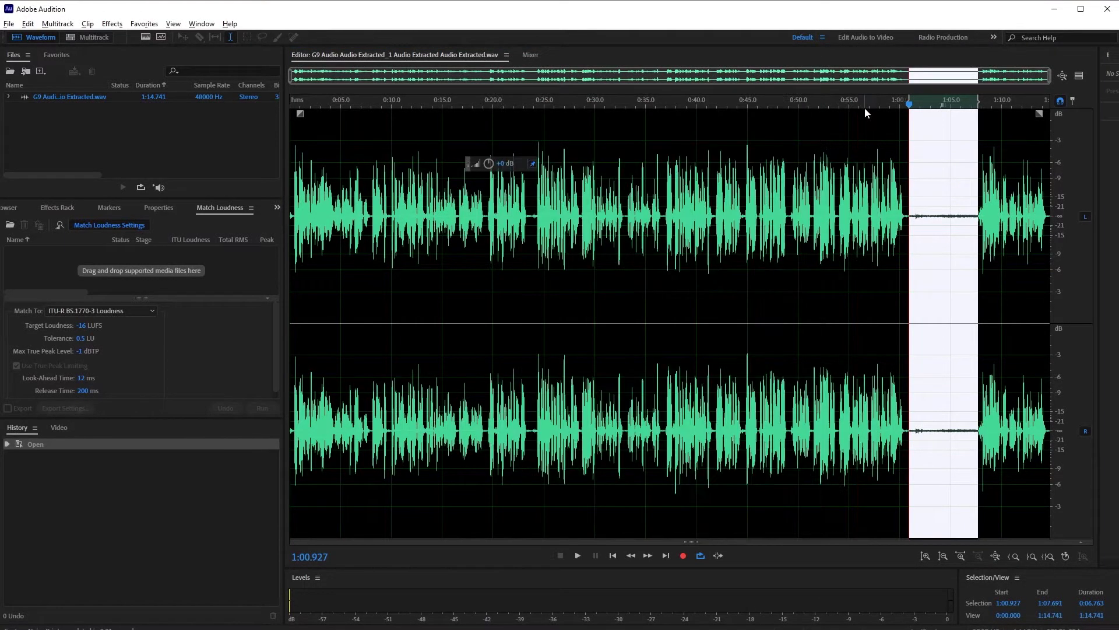
click(112, 23)
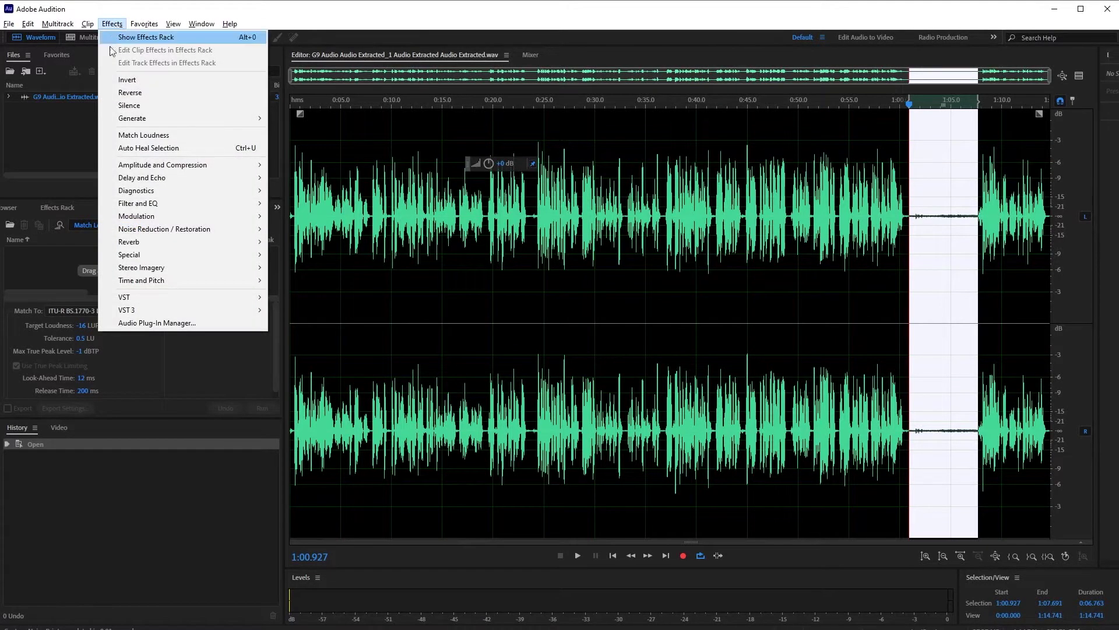
mouse_move(150, 235)
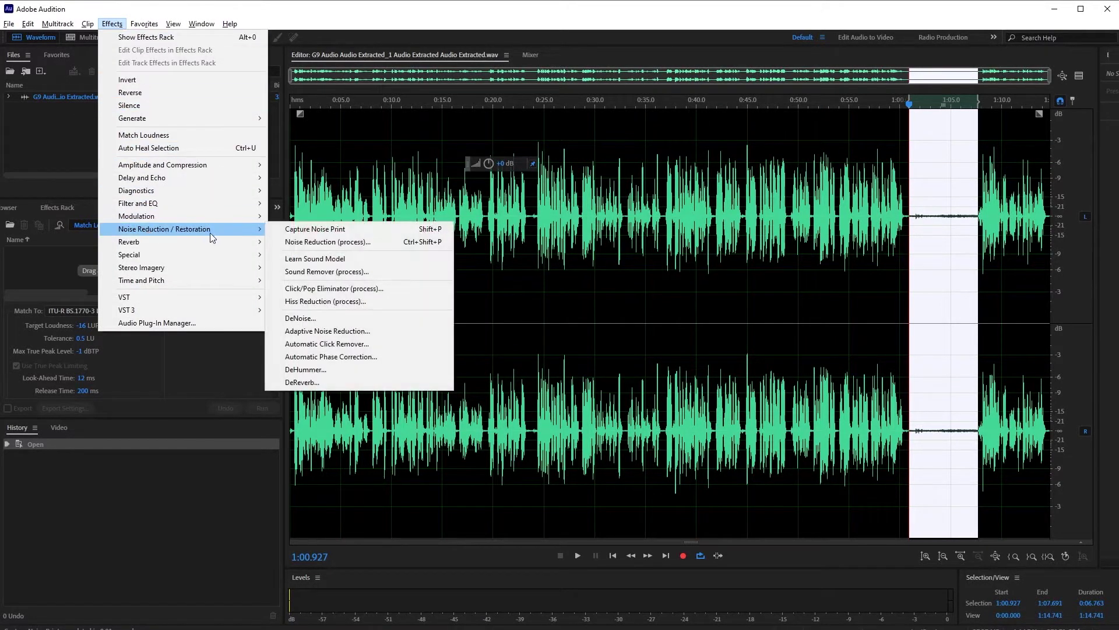
click(375, 245)
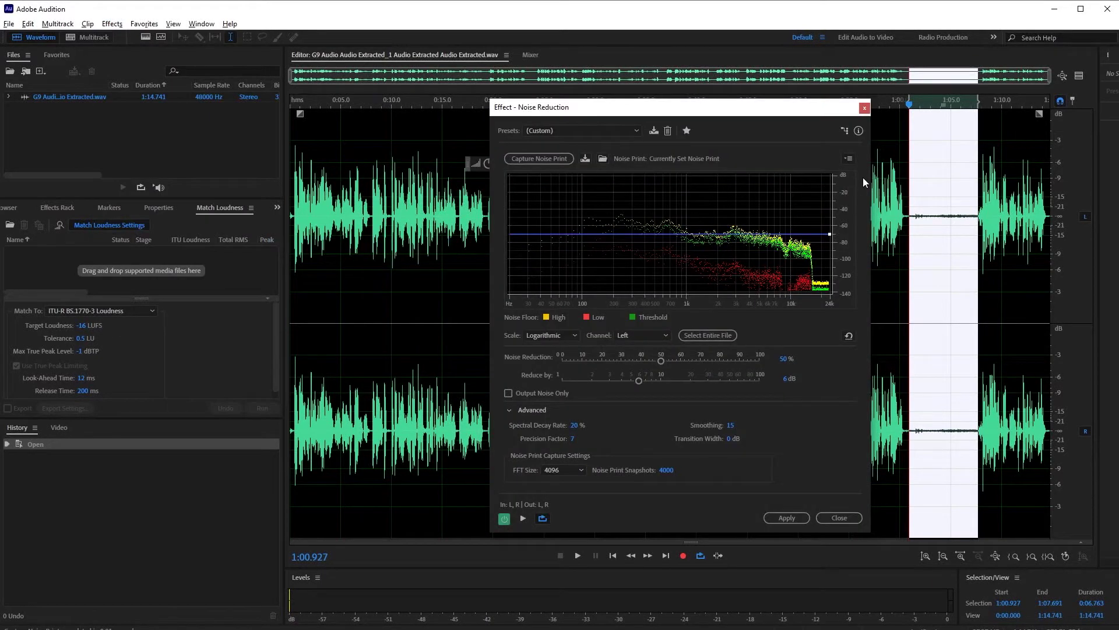
double_click(1022, 140)
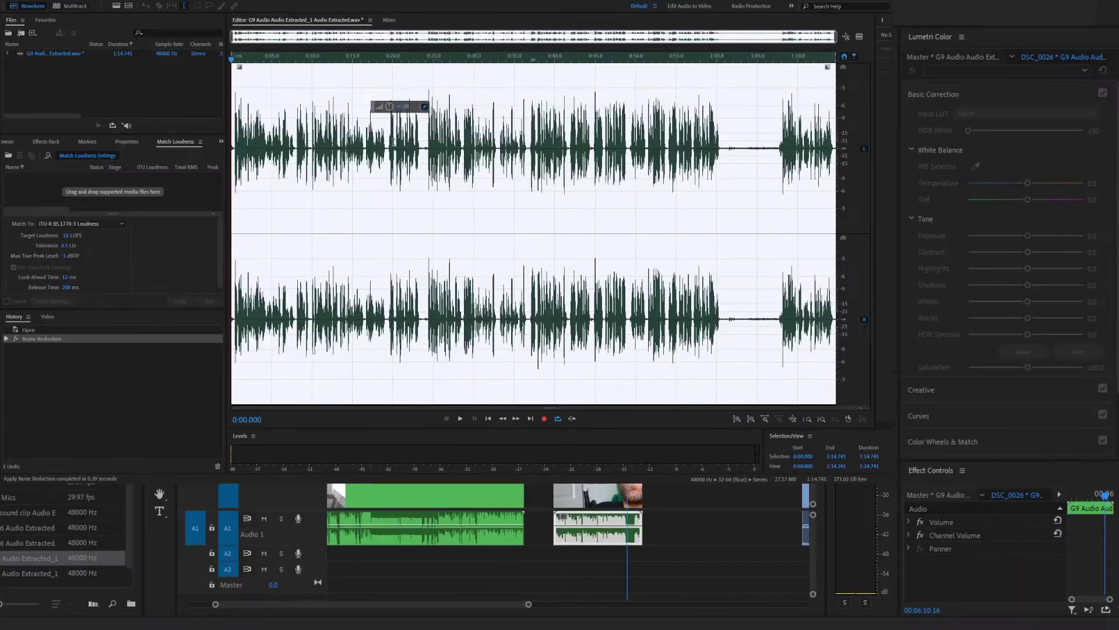
- Inspect the quiet gap after 1:00 and play the processed audio from about 0:32 to judge the noise reduction
drag(722, 148, 779, 148)
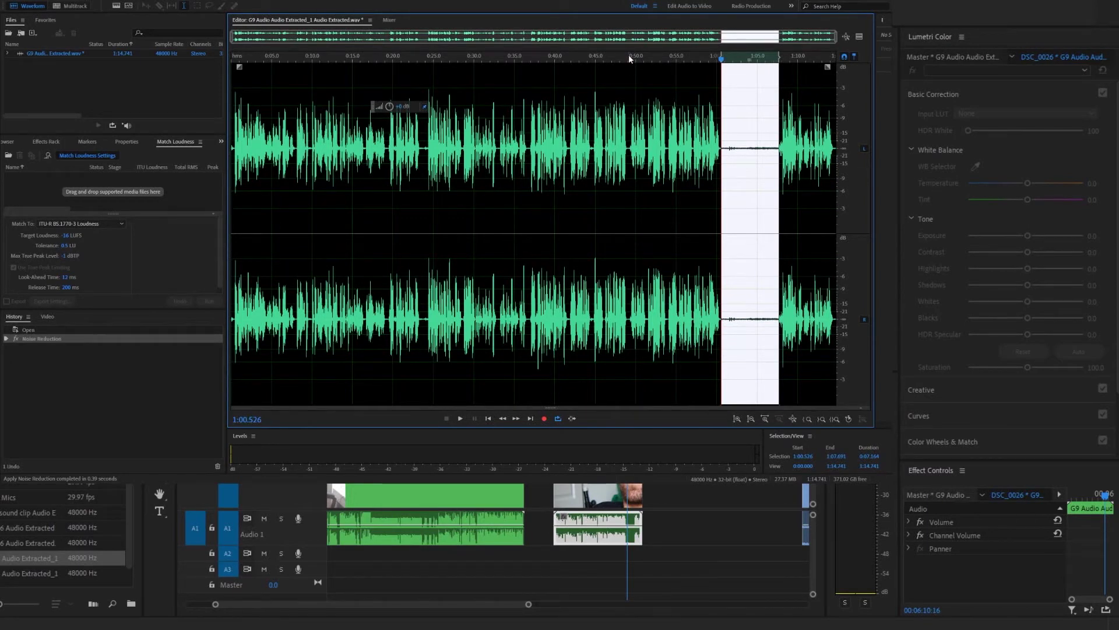
drag(513, 57, 514, 65)
key(space)
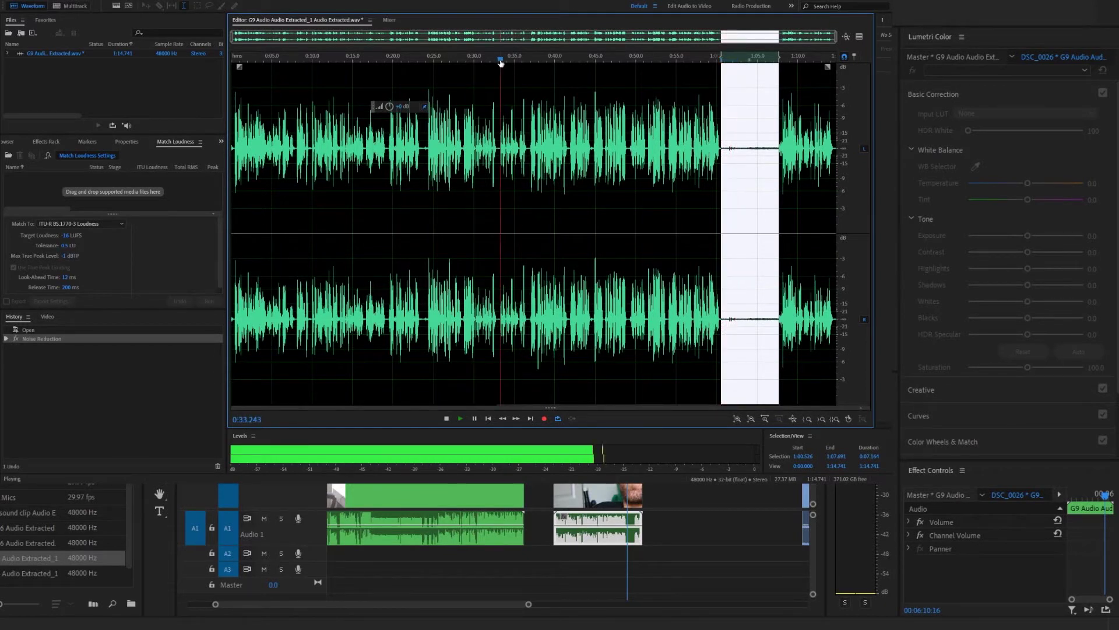
click(497, 58)
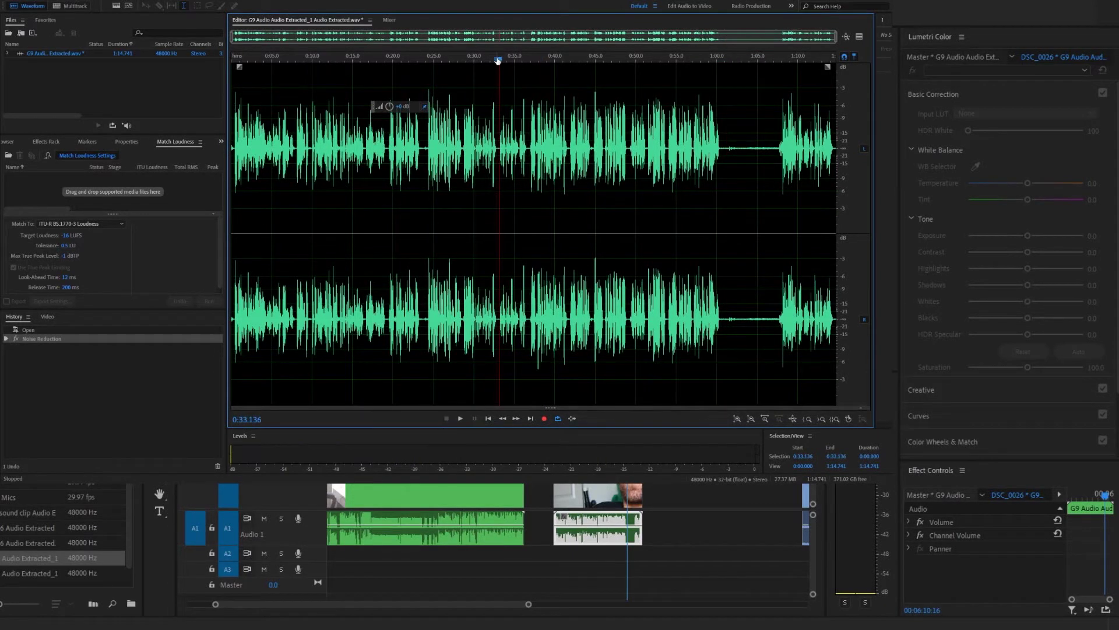
click(487, 58)
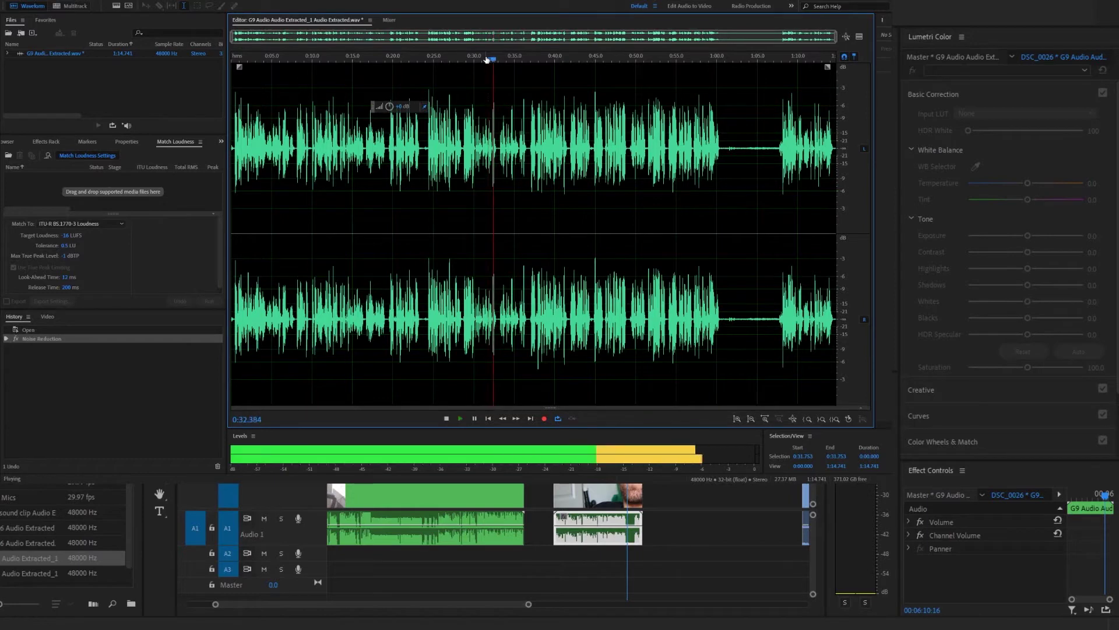
key(space)
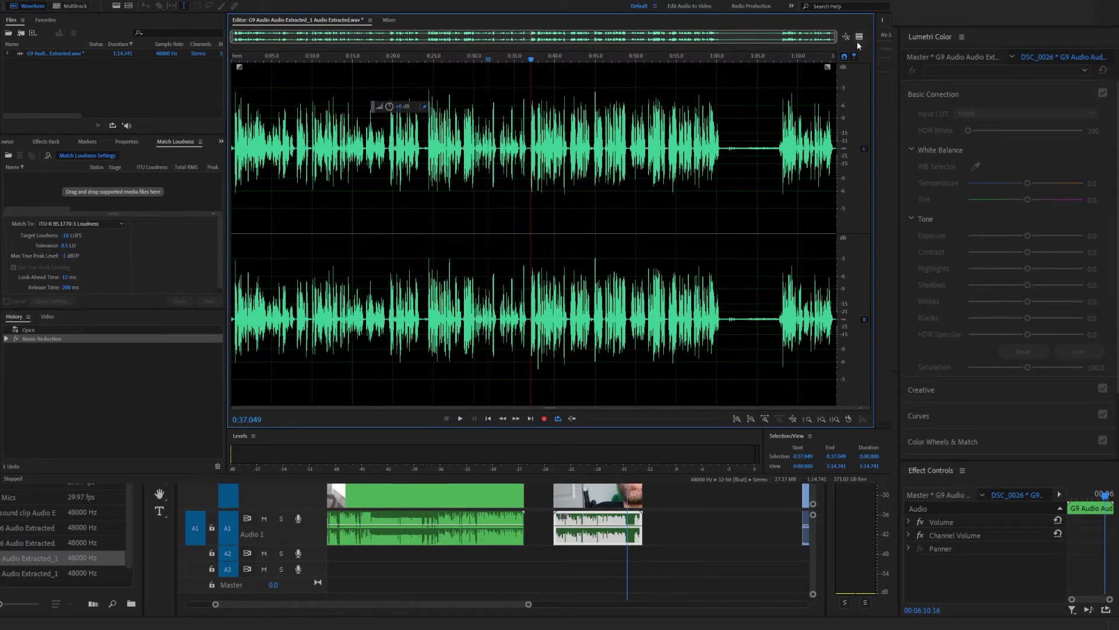
- Capture a new noise print from the quiet gap at about 1:00.6 to 1:07.6 and apply Noise Reduction to the whole file again
drag(722, 132, 777, 149)
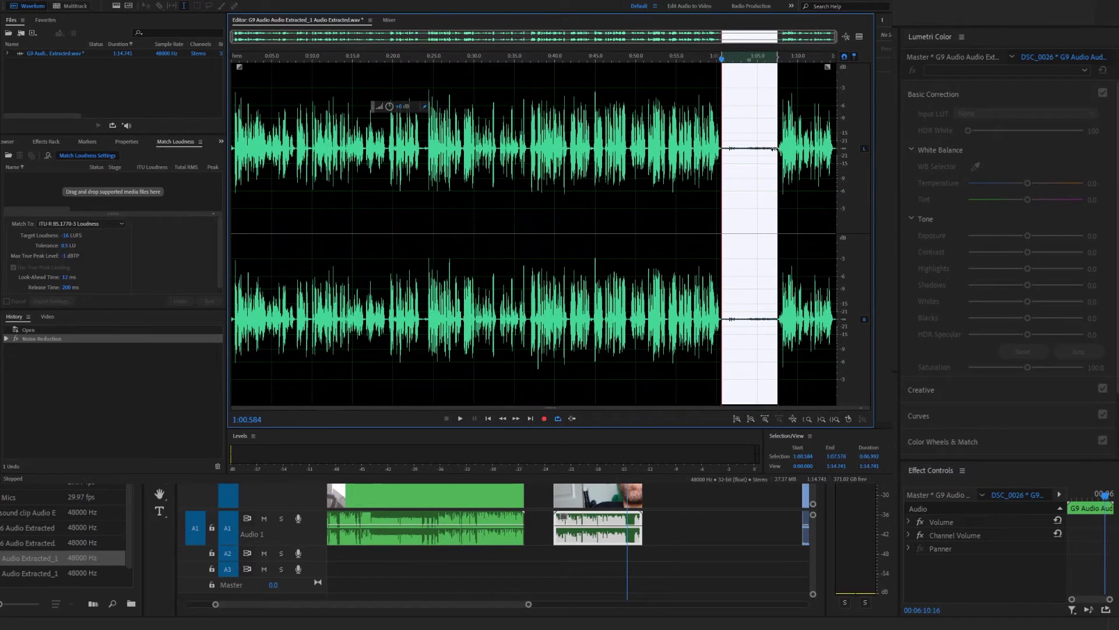
key(shift+p)
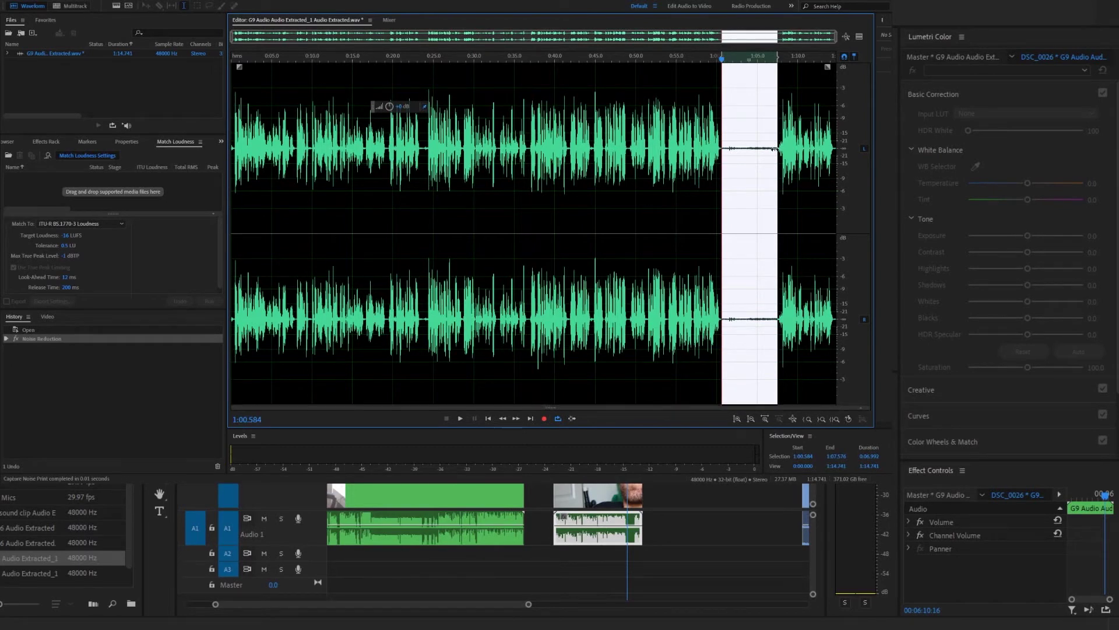
click(658, 188)
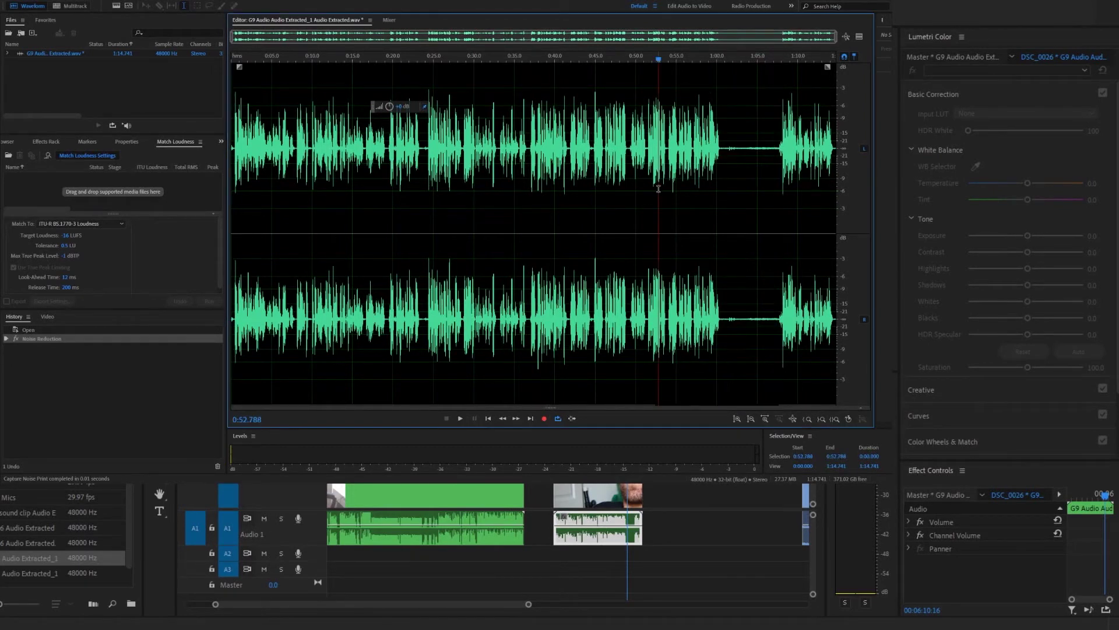
click(579, 241)
key(shift+r)
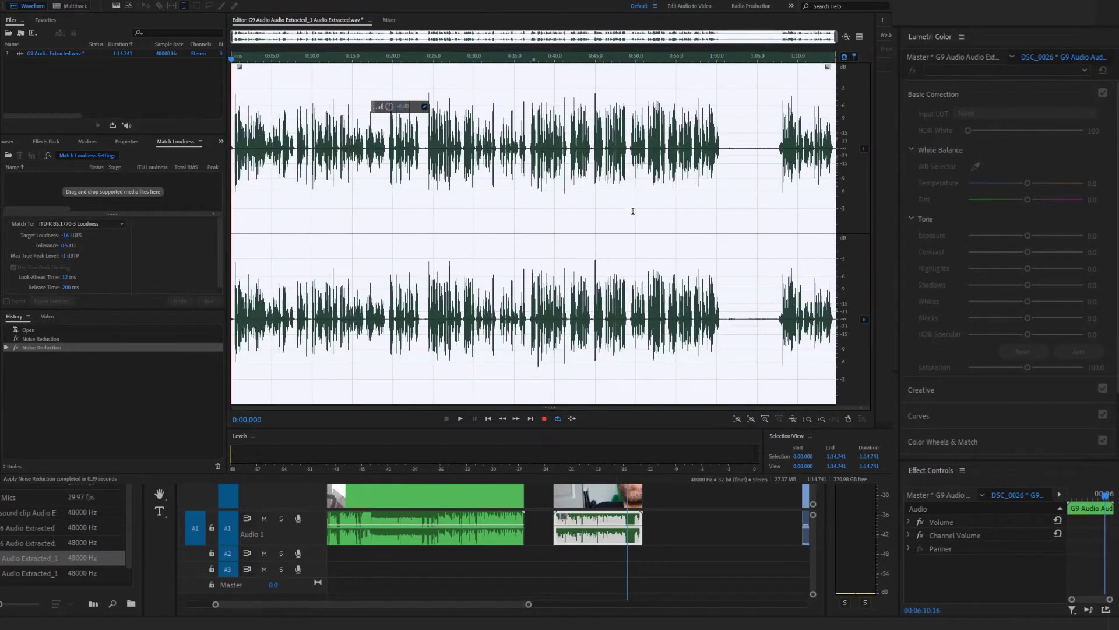
- Play the twice-processed audio from about 0:38 and undo the second noise reduction
click(537, 58)
key(space)
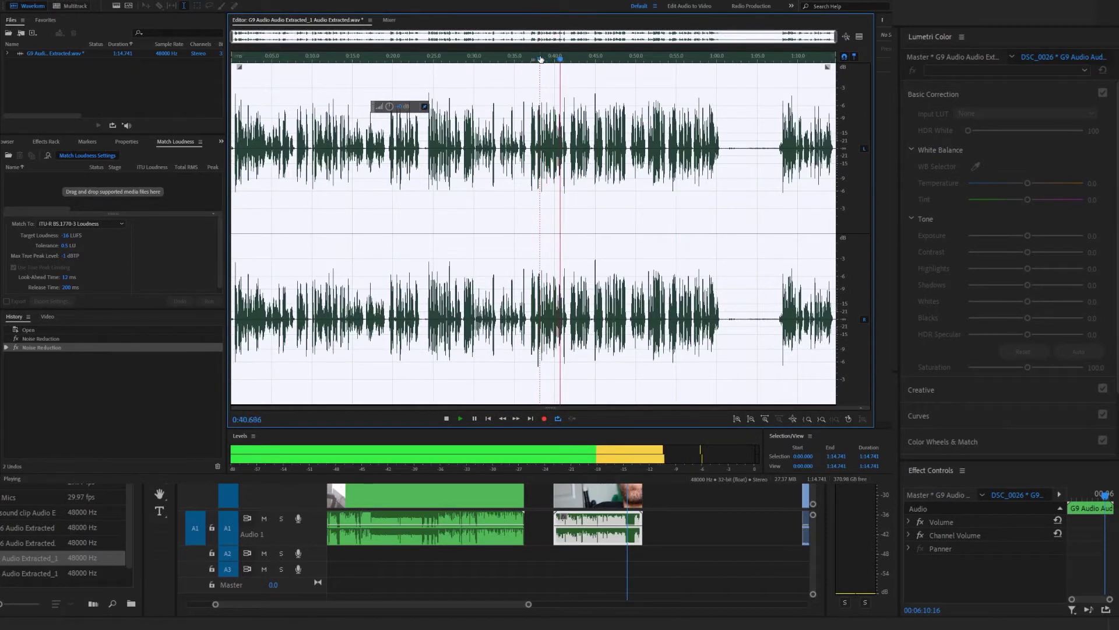
key(space)
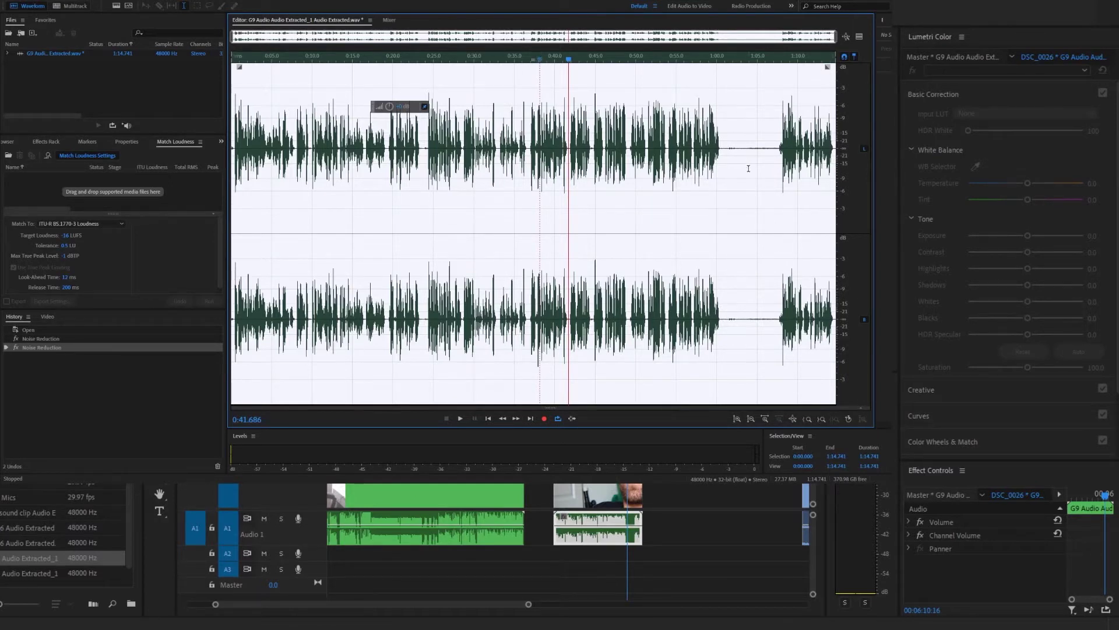
key(ctrl+z)
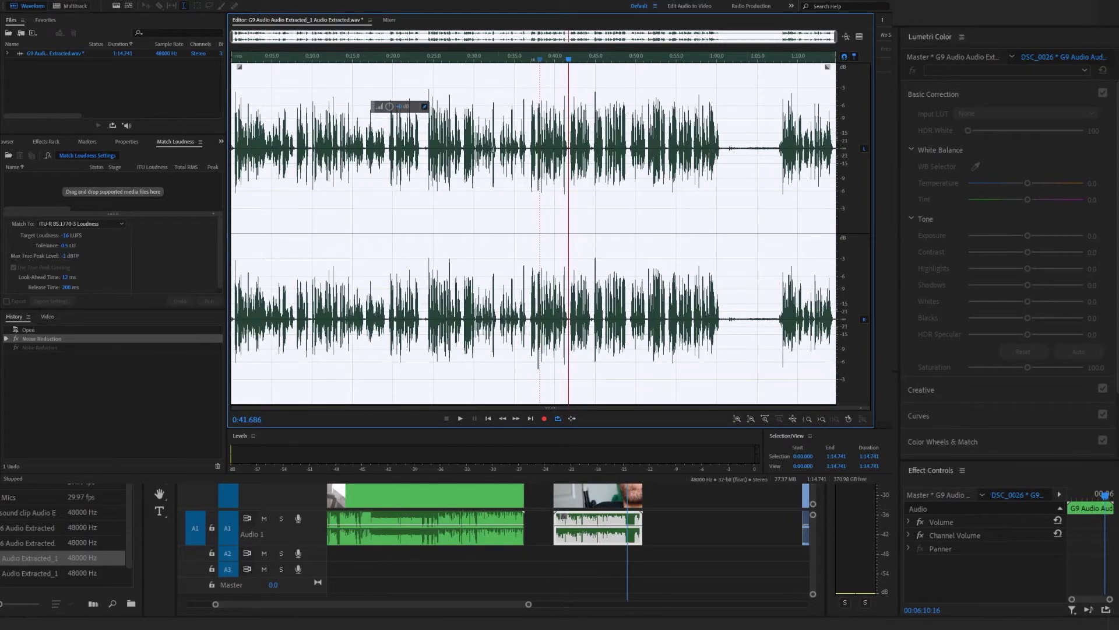
- Save the noise-reduced audio file and switch back to the DSC_0026 sequence in Premiere Pro
click(439, 150)
key(ctrl+s)
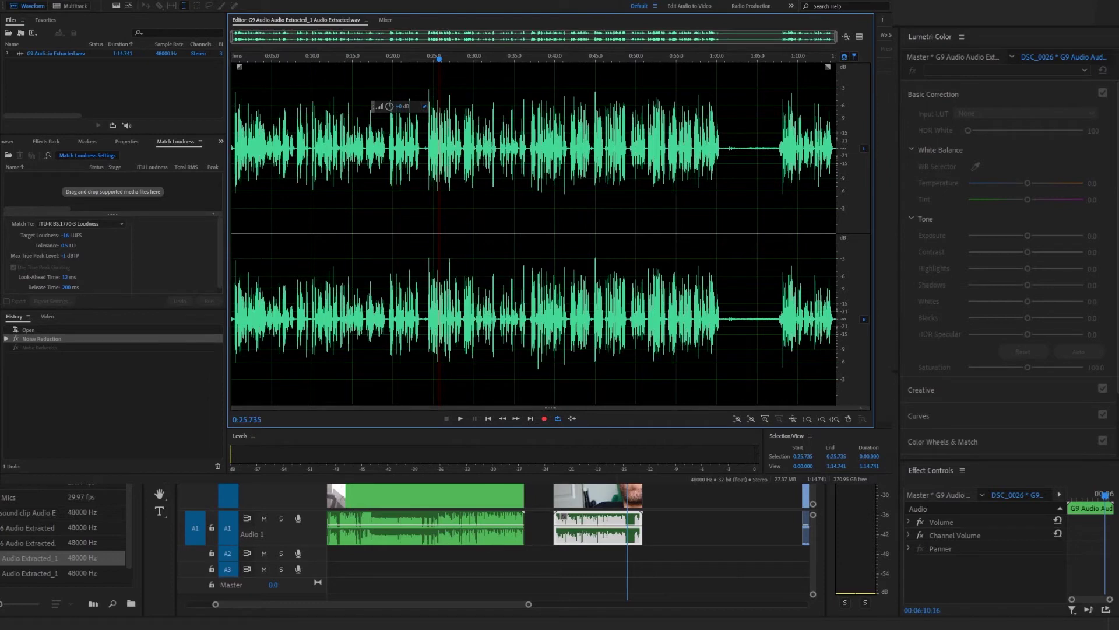
click(626, 465)
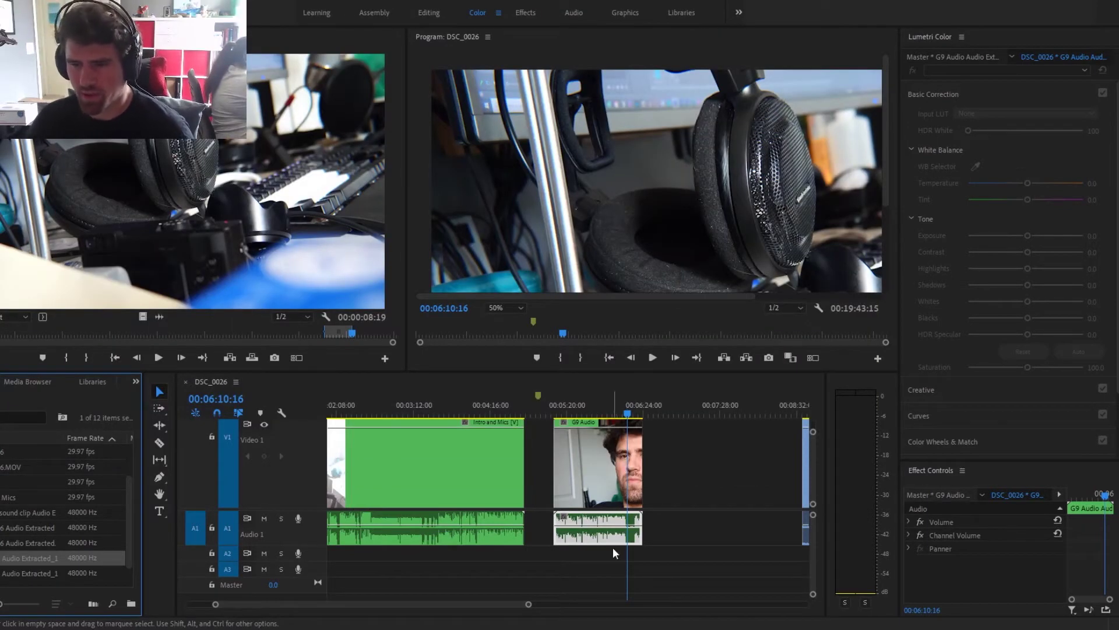
- Set the program preview zoom to 25% and play the G9 Audio clip from about 00:05:40 to check its cleaned sound
drag(561, 400, 593, 406)
click(521, 309)
click(509, 351)
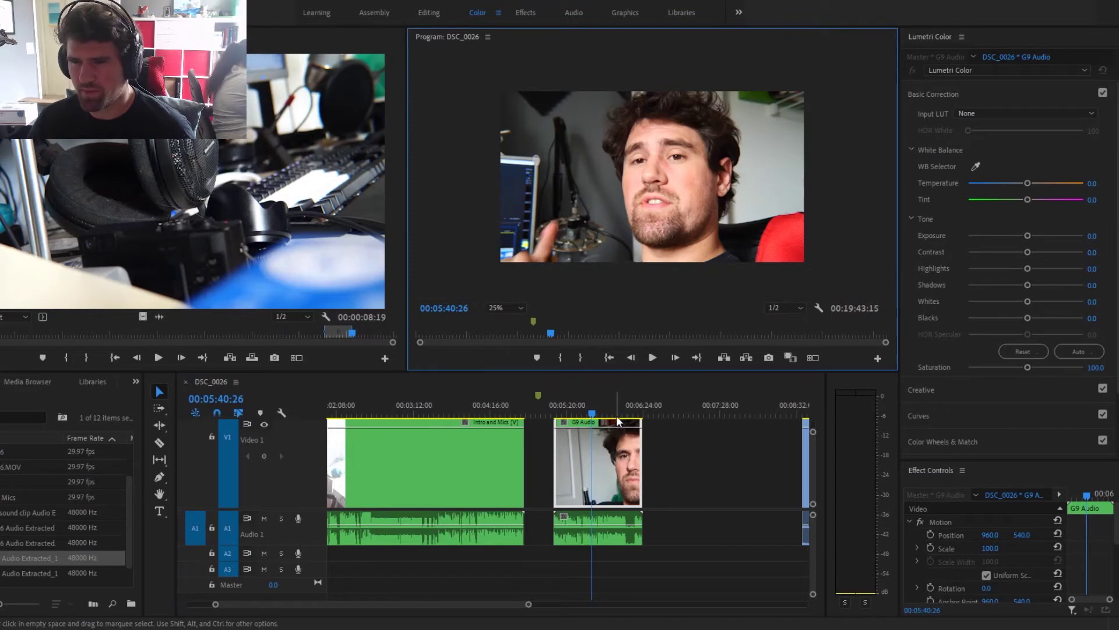
key(space)
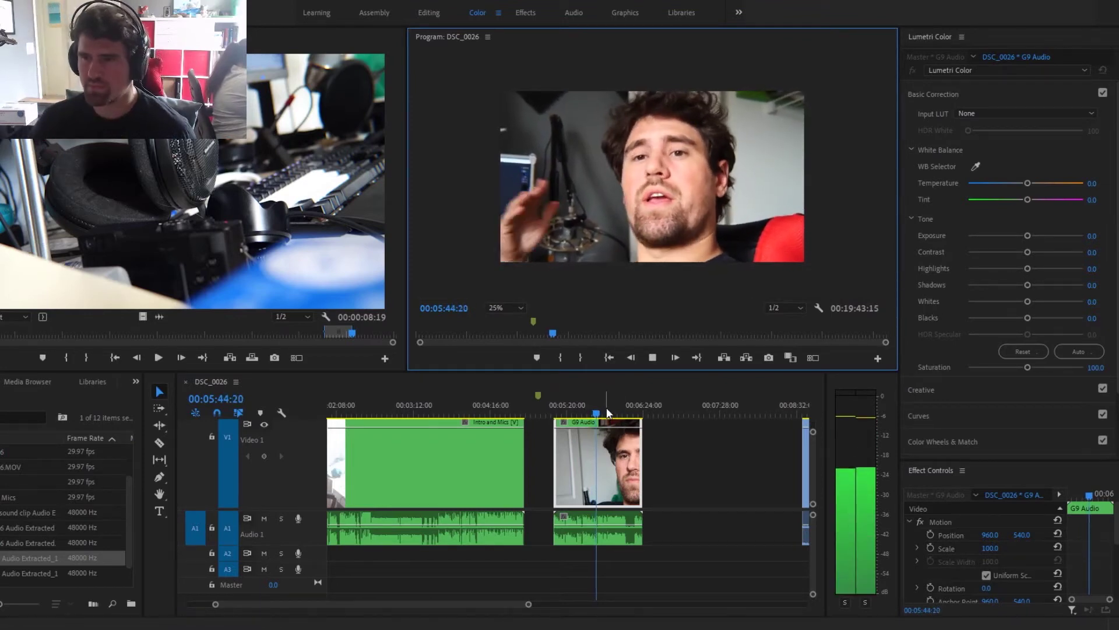
key(space)
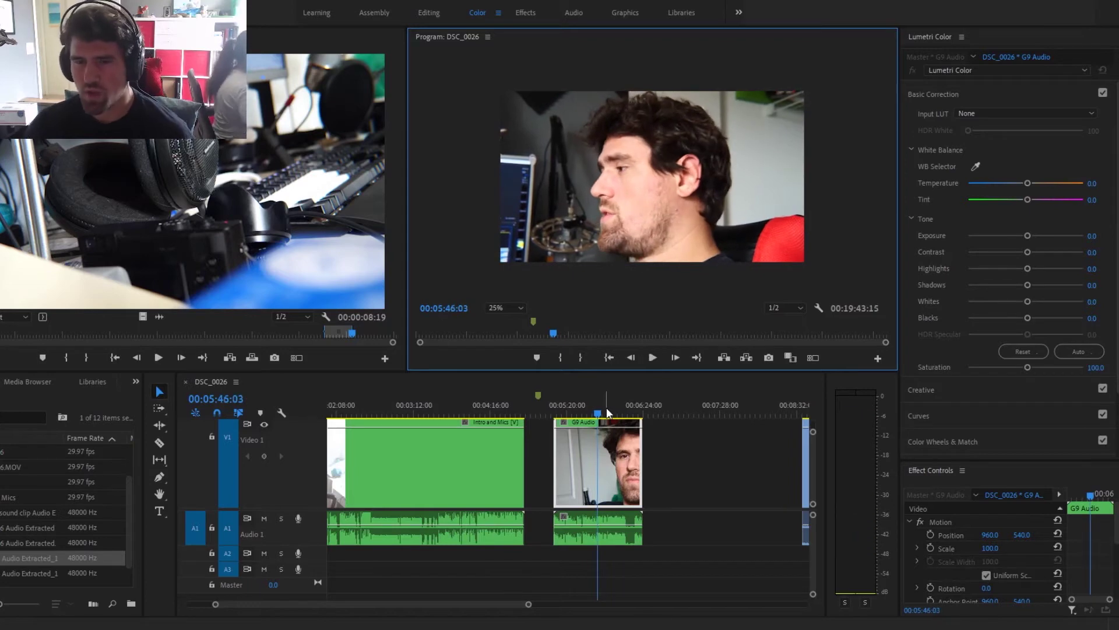